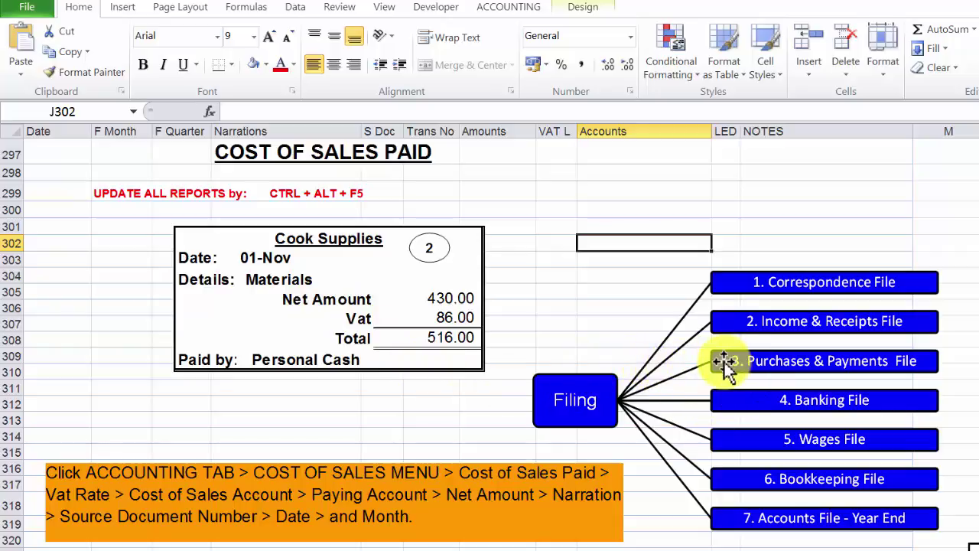
Move the filing diagram off to the right and put the Cook Supplies voucher at the lower right
left_click(769, 425)
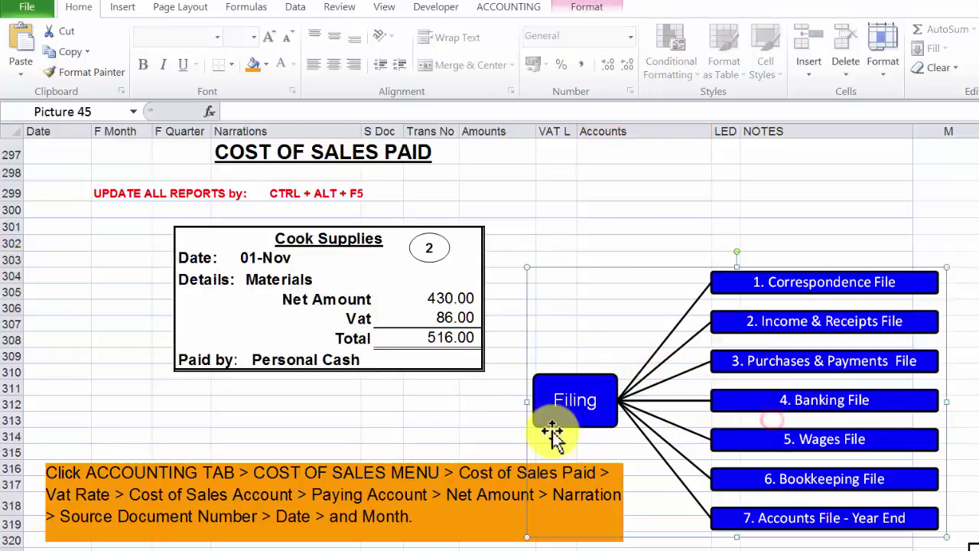
left_click_drag(555, 413, 978, 406)
left_click_drag(389, 306, 877, 478)
left_click(679, 325)
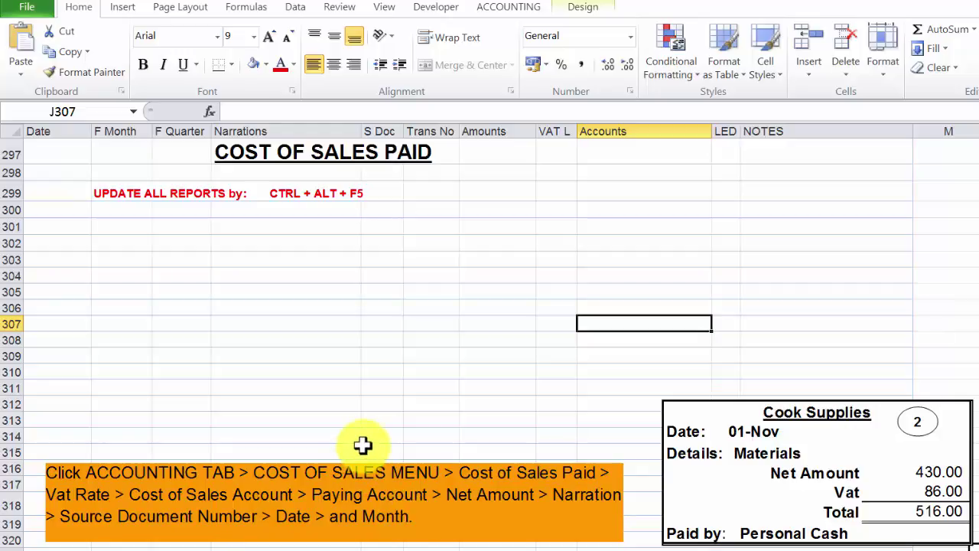
Open the Cost of Sales Paid (T9 & T2) form from ACCOUNTING > COST OF SALES and move it upper left
left_click(495, 8)
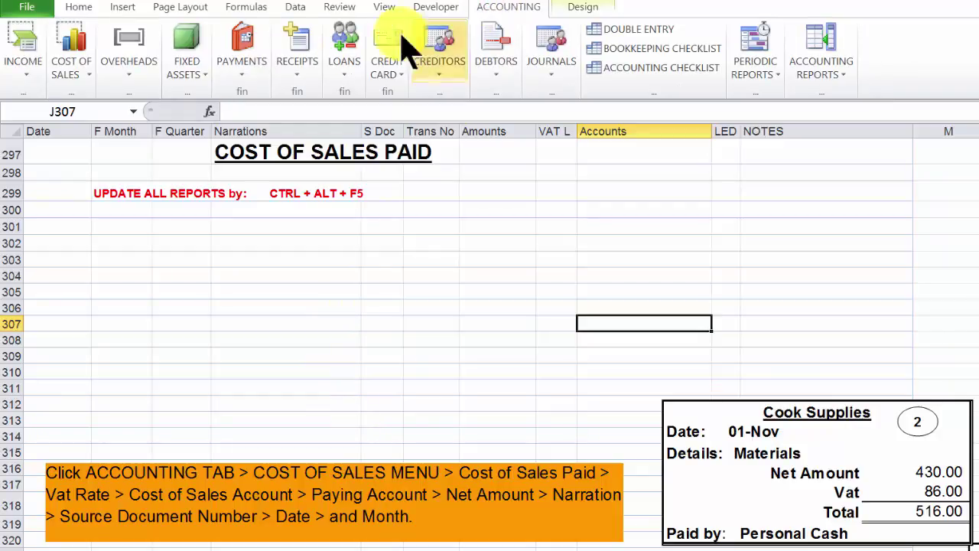
left_click(87, 75)
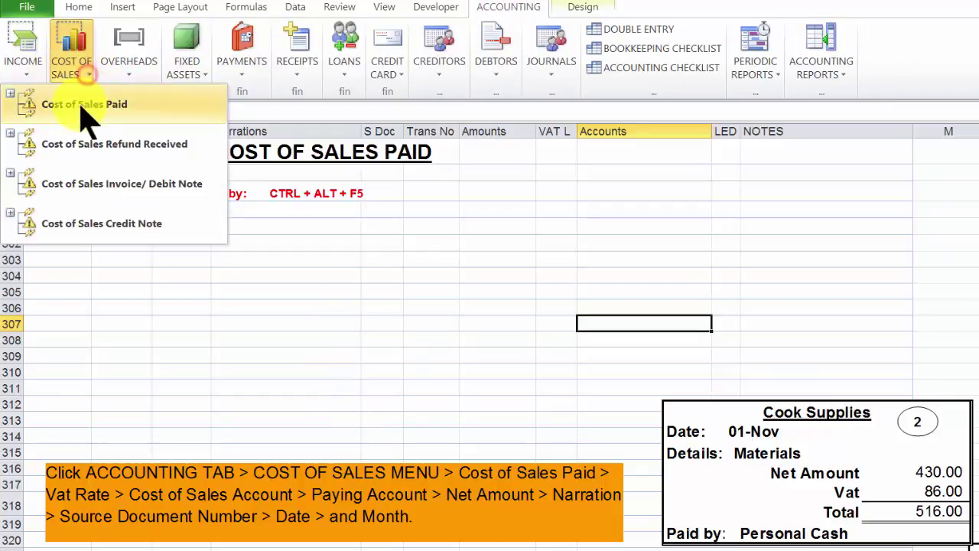
left_click(79, 106)
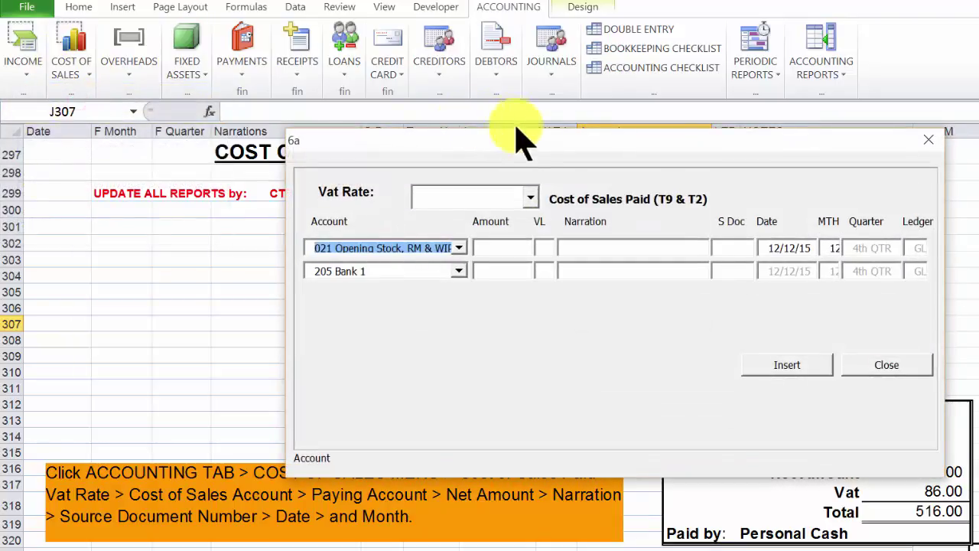
left_click_drag(527, 150, 252, 94)
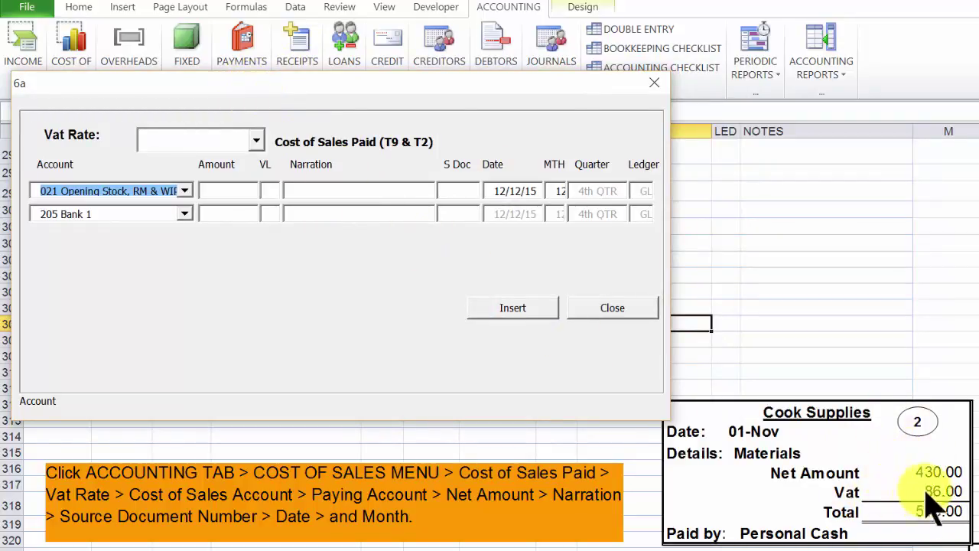
Choose 20% Vat as the VAT rate and shift the resulting form to the left edge
left_click(256, 143)
left_click(226, 195)
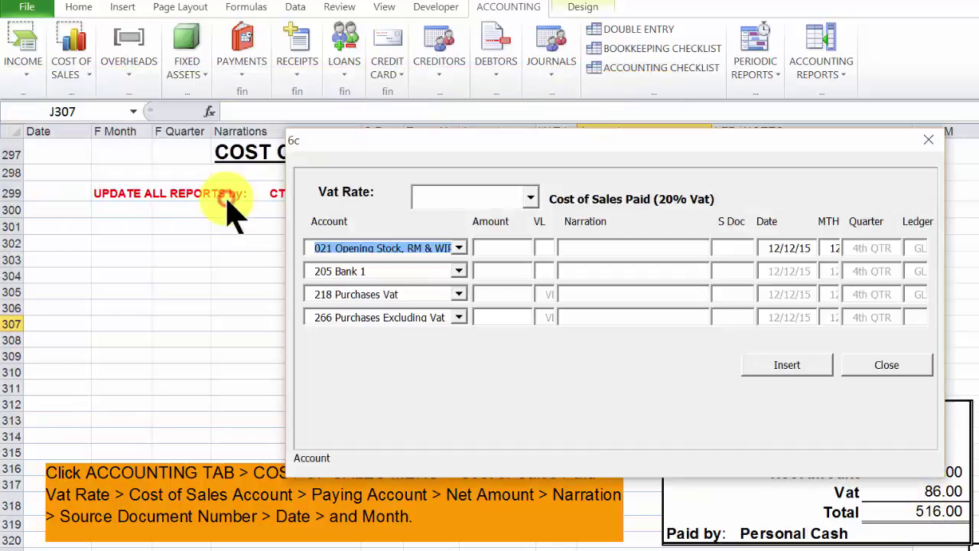
left_click_drag(503, 150, 229, 185)
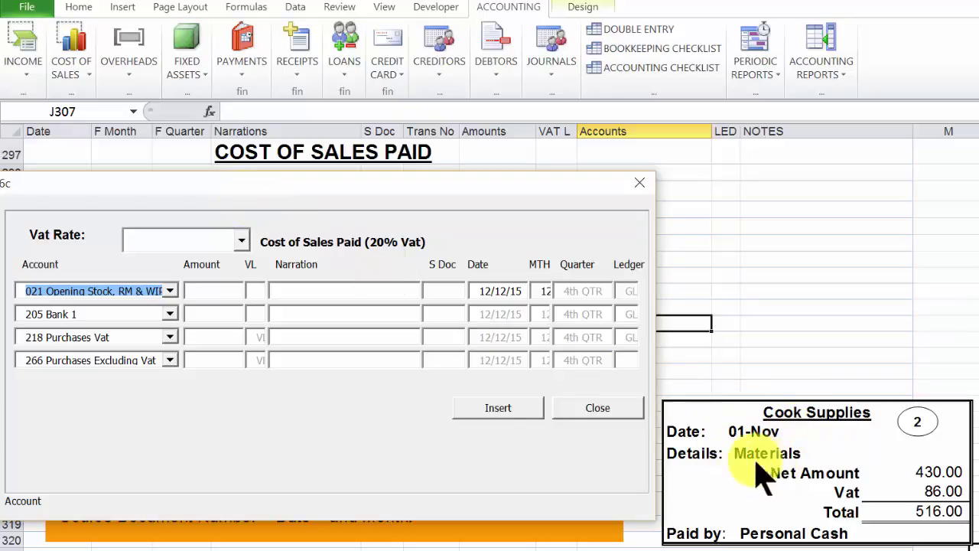
Pick 022 Stock Purchases Std as the cost account and 258 Capital Added as the paying account
left_click(172, 293)
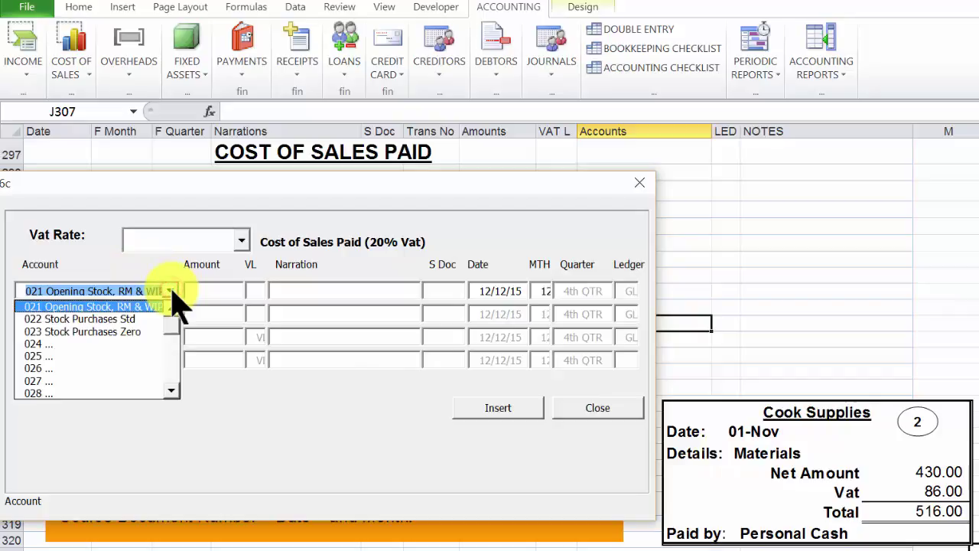
left_click(147, 318)
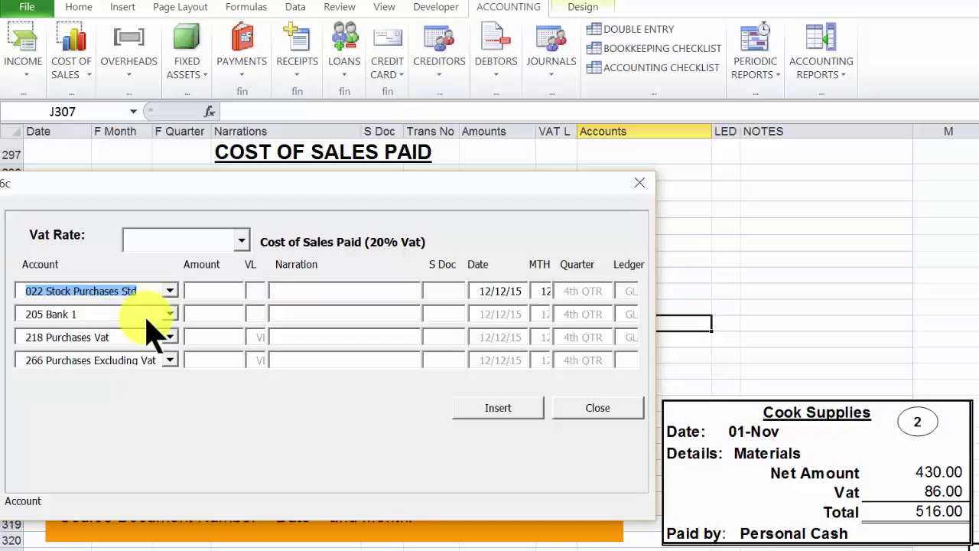
key("Tab")
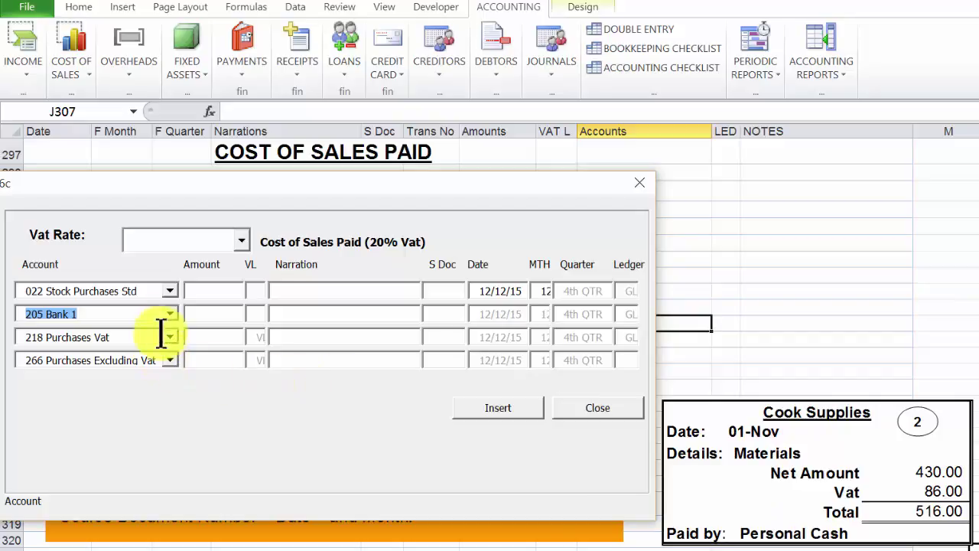
left_click(170, 314)
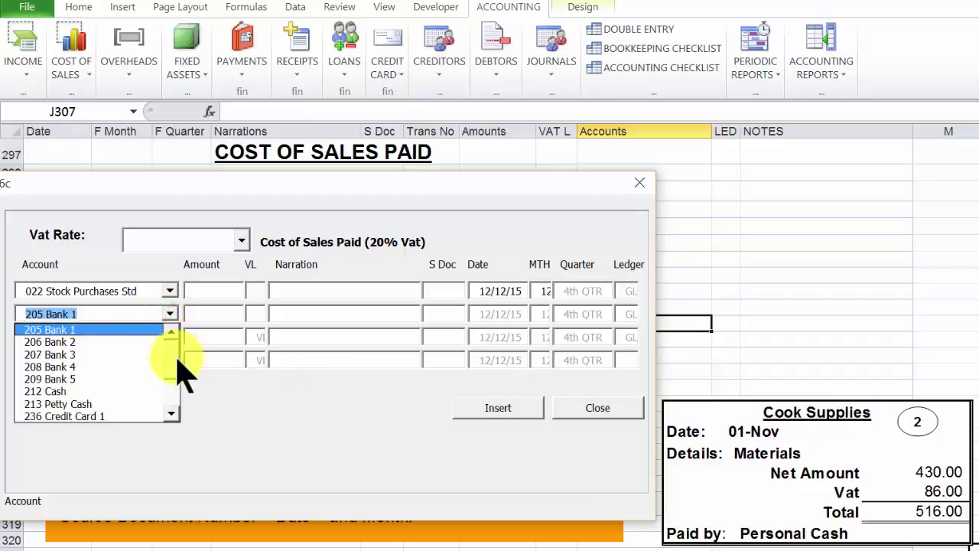
left_click(176, 356)
left_click(172, 403)
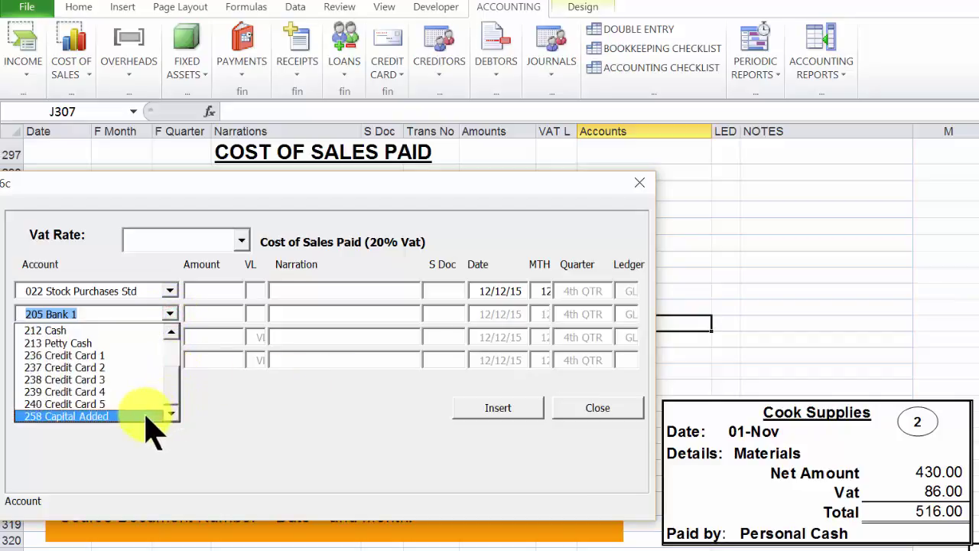
left_click(146, 416)
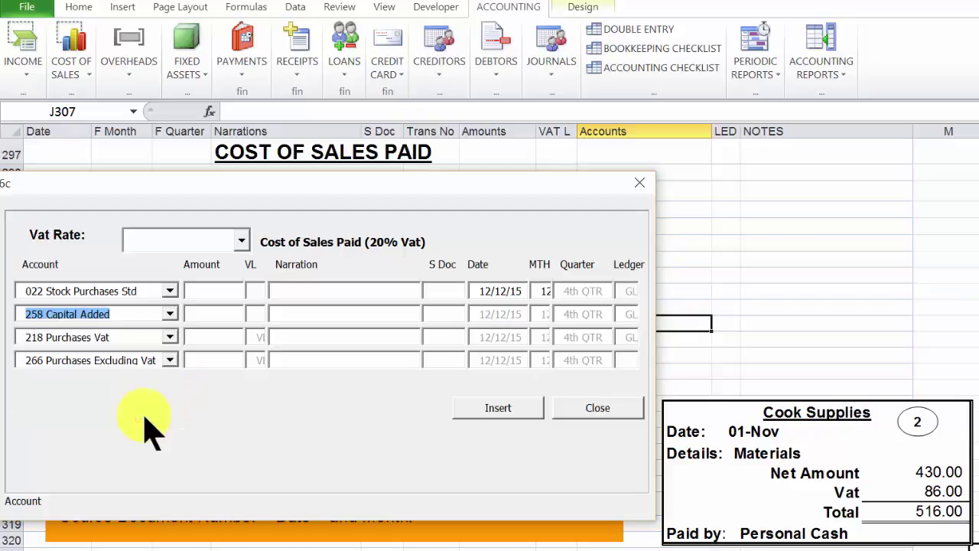
key("Tab")
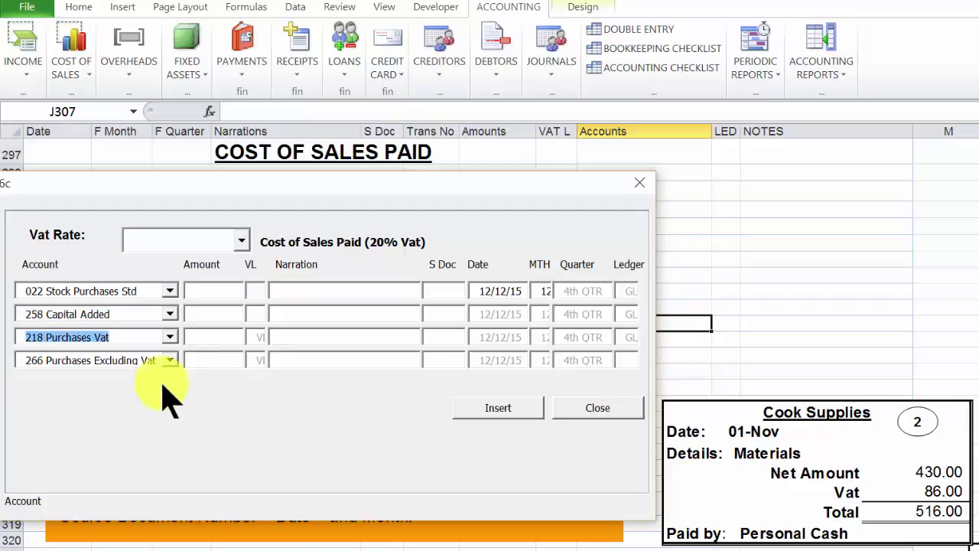
key("Tab")
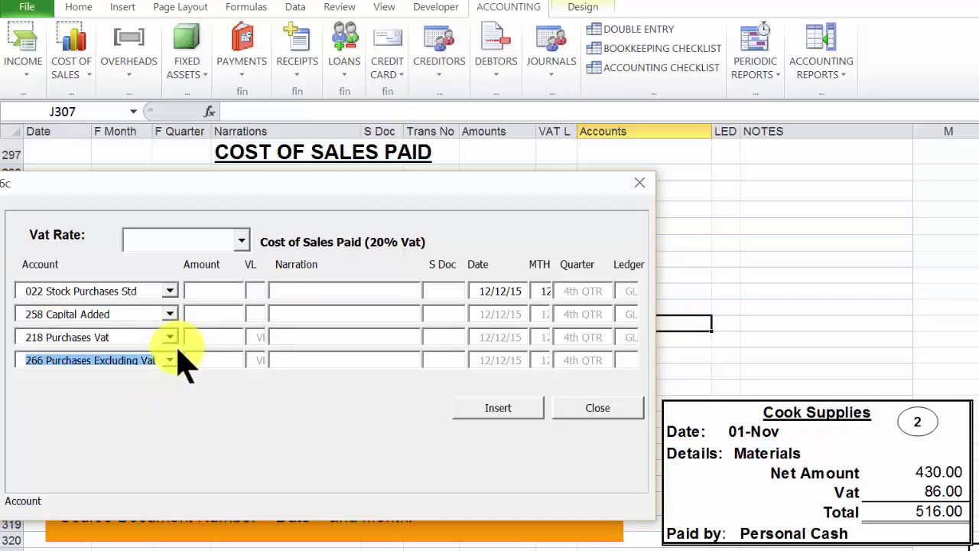
key("Tab")
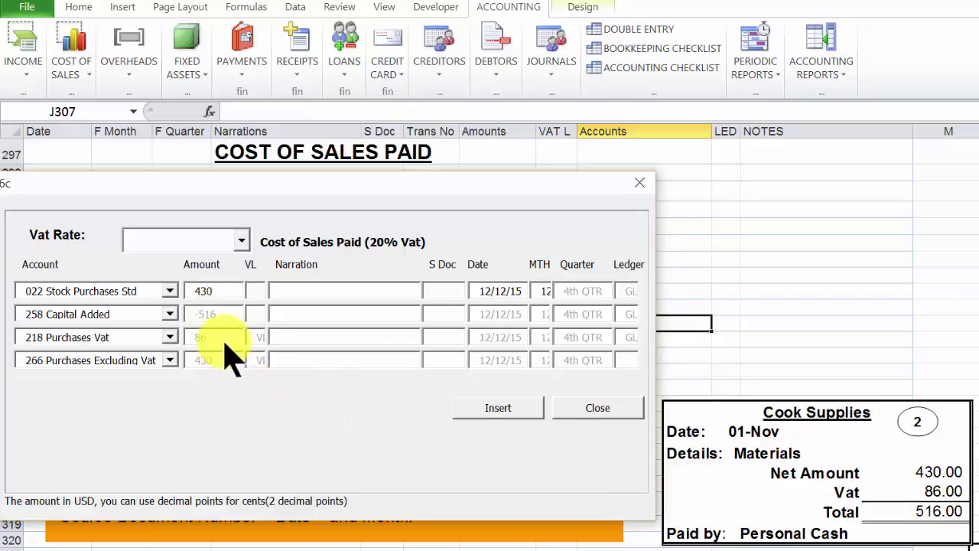
Confirm the 430.00 amount and enter the narration Materials
key("Tab")
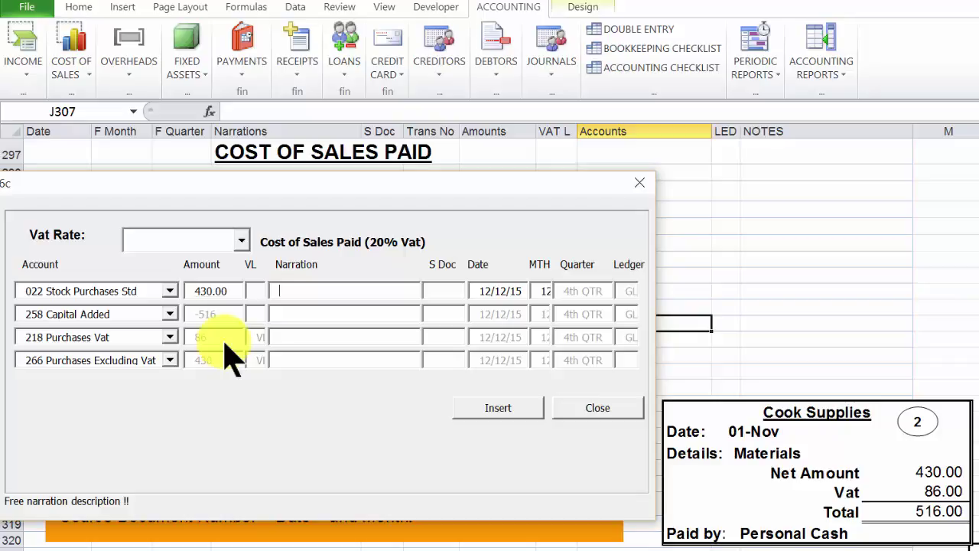
type("Mate")
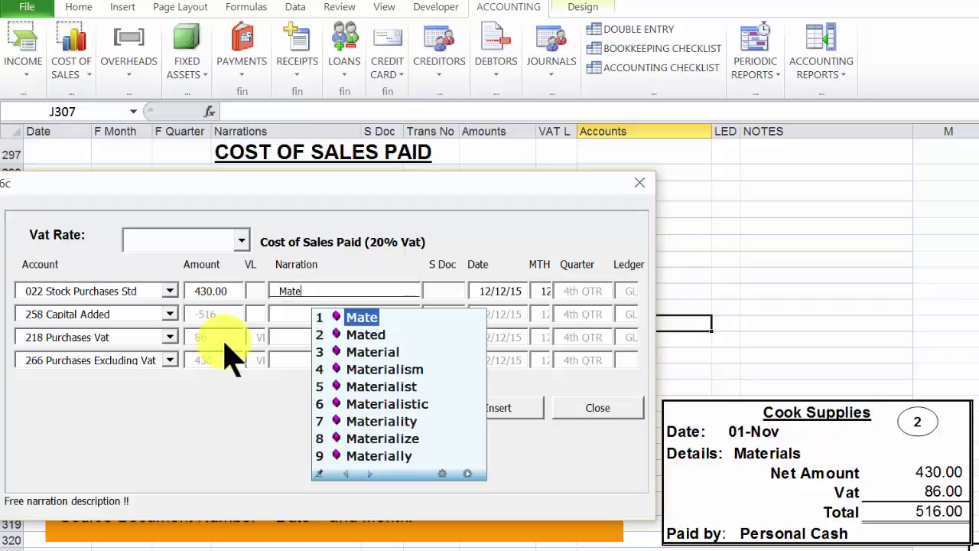
type("rials")
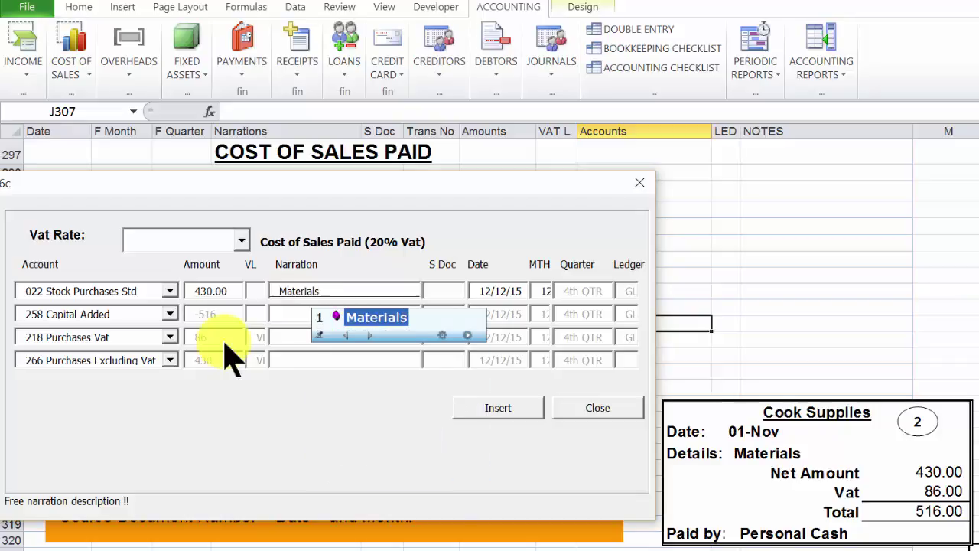
Fill in source document 2, date 01/11/15 and month 01 (1st QTR) for all four rows
key("Tab")
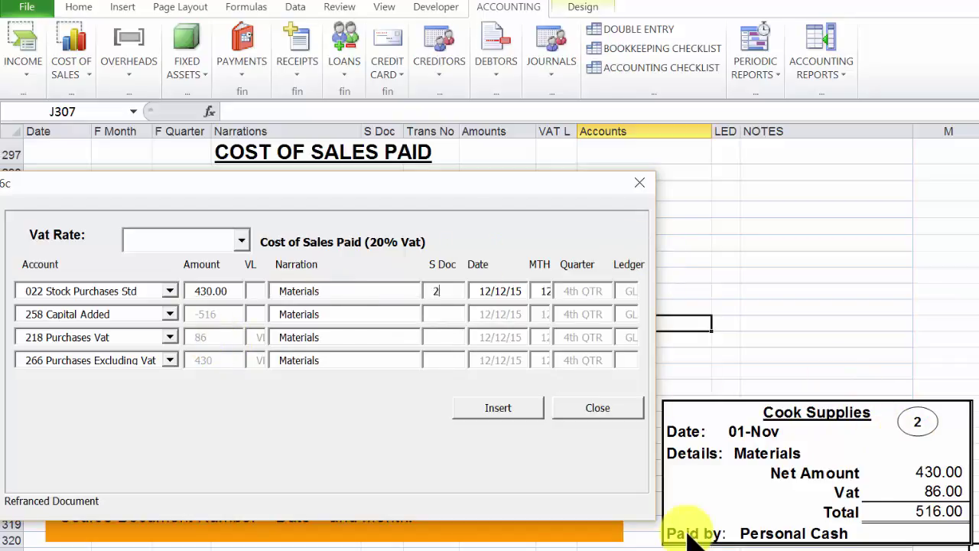
key("Tab")
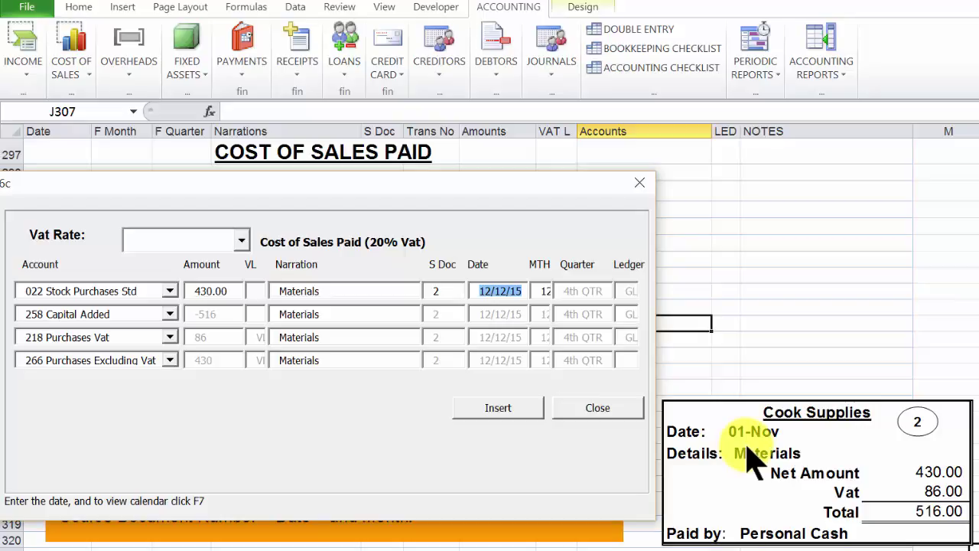
type("01/11/15")
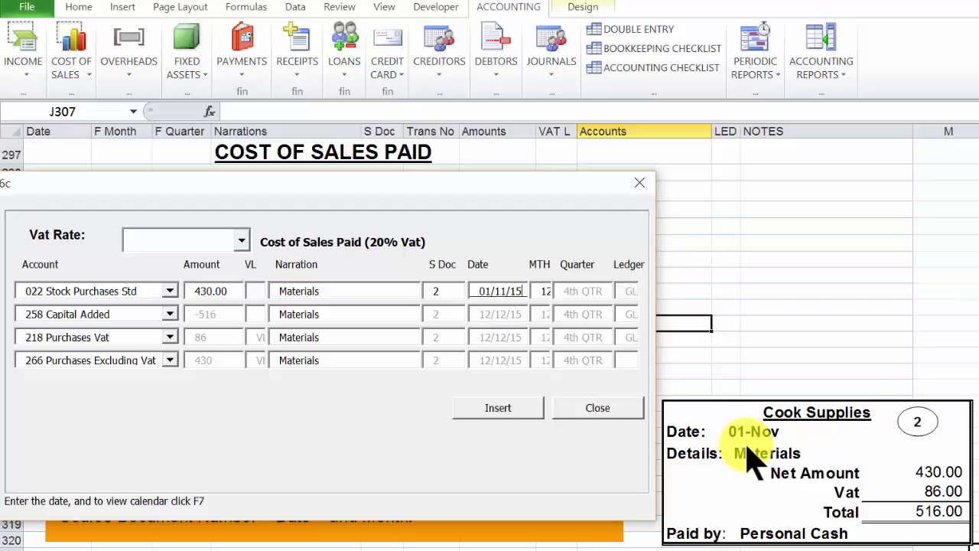
key("Tab")
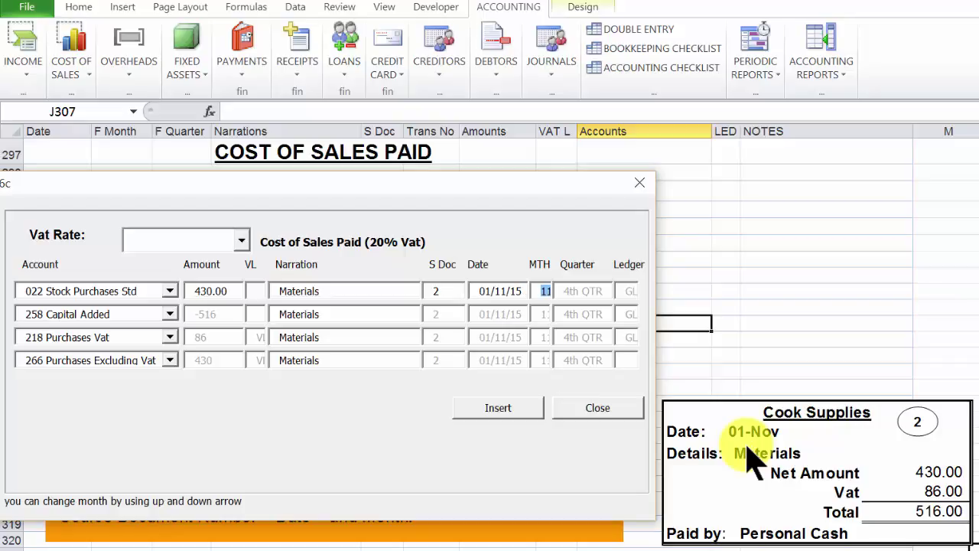
key("Up")
key("Up")
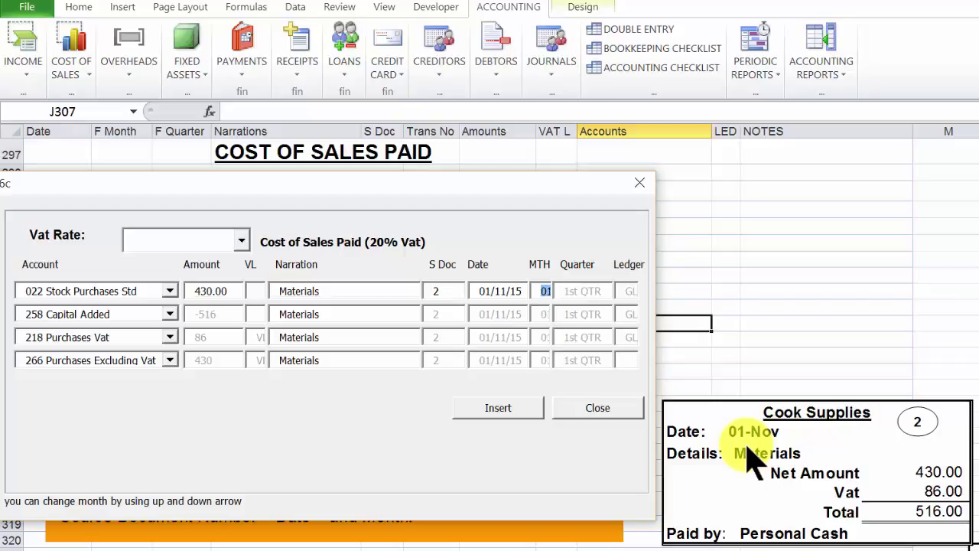
key("Tab")
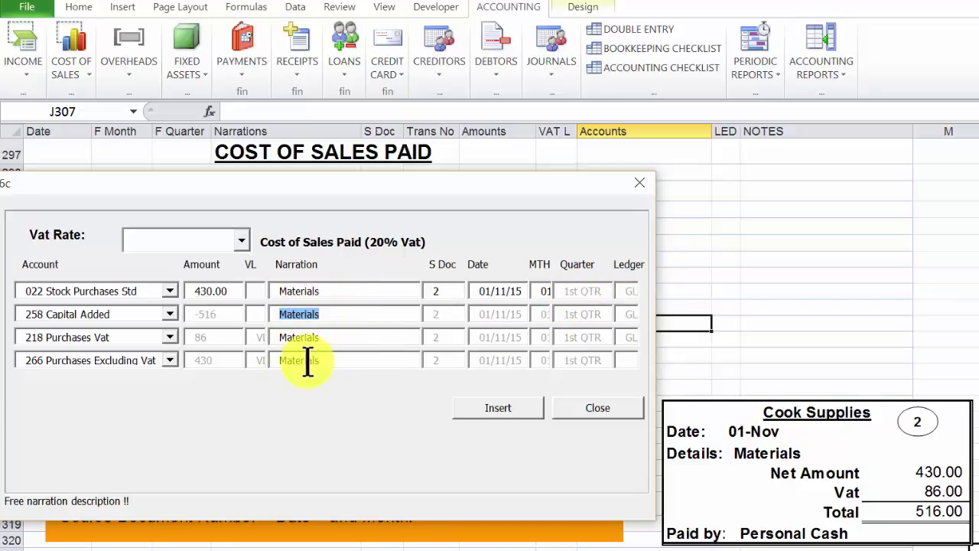
Post the entries to the sheet and check the first row's date, month, quarter, narration and document
left_click(511, 406)
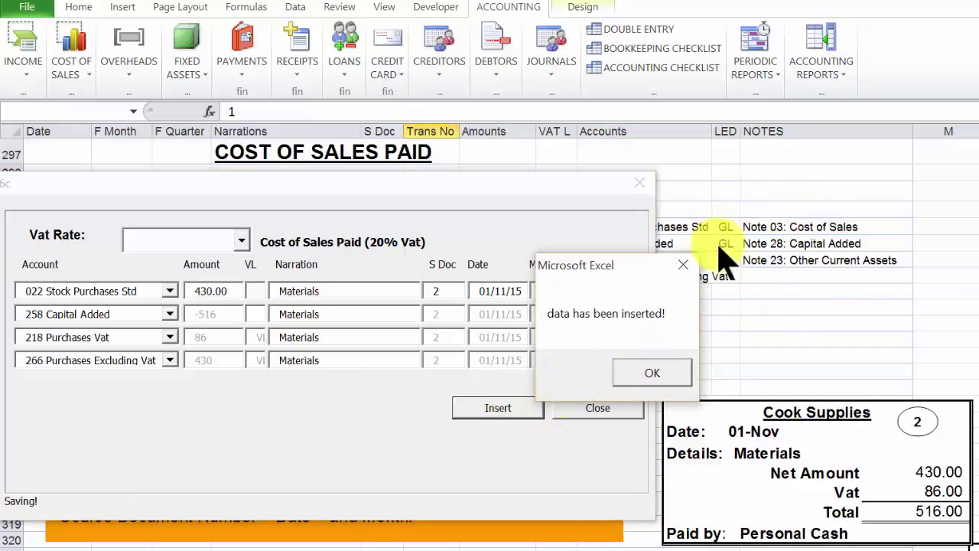
left_click(652, 373)
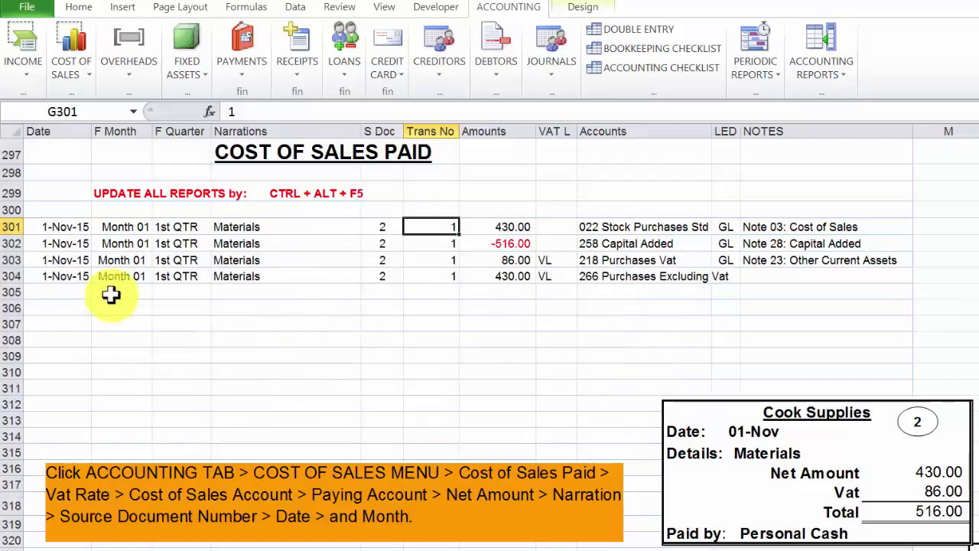
left_click(68, 226)
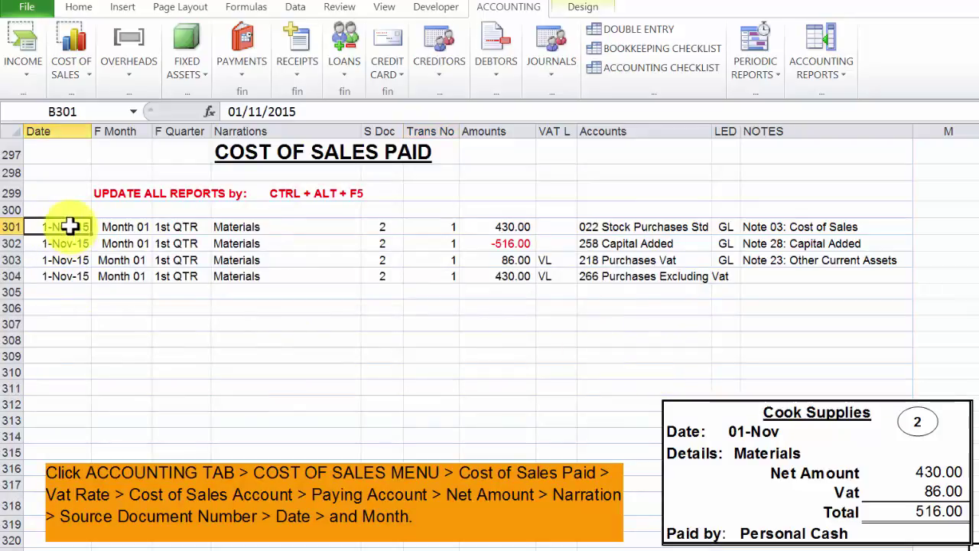
left_click(125, 226)
left_click(189, 226)
left_click(240, 226)
left_click(376, 227)
left_click(446, 229)
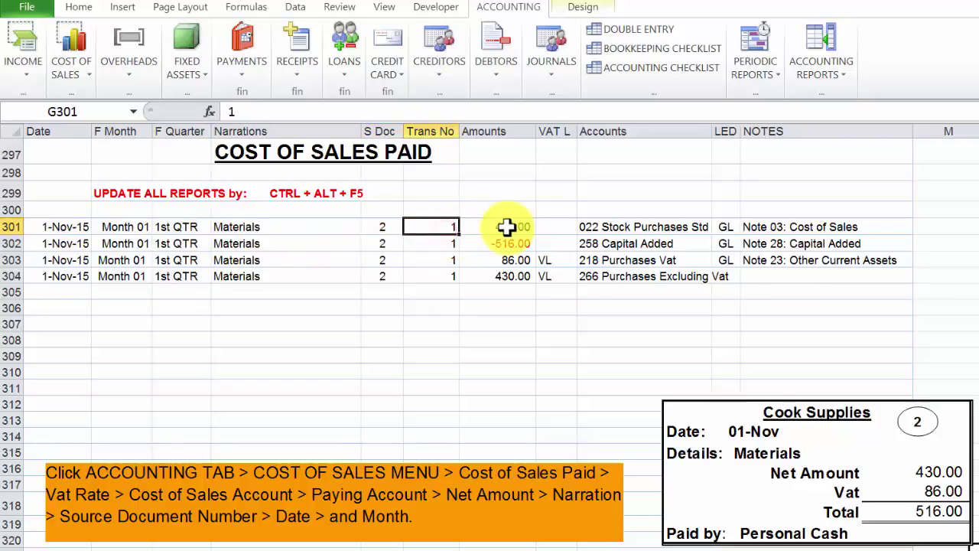
Review rows 301–304: 430.00 stock, -516.00 capital added, 86.00 VAT, 430.00 excluding VAT
left_click_drag(506, 226, 586, 269)
left_click_drag(734, 227, 547, 265)
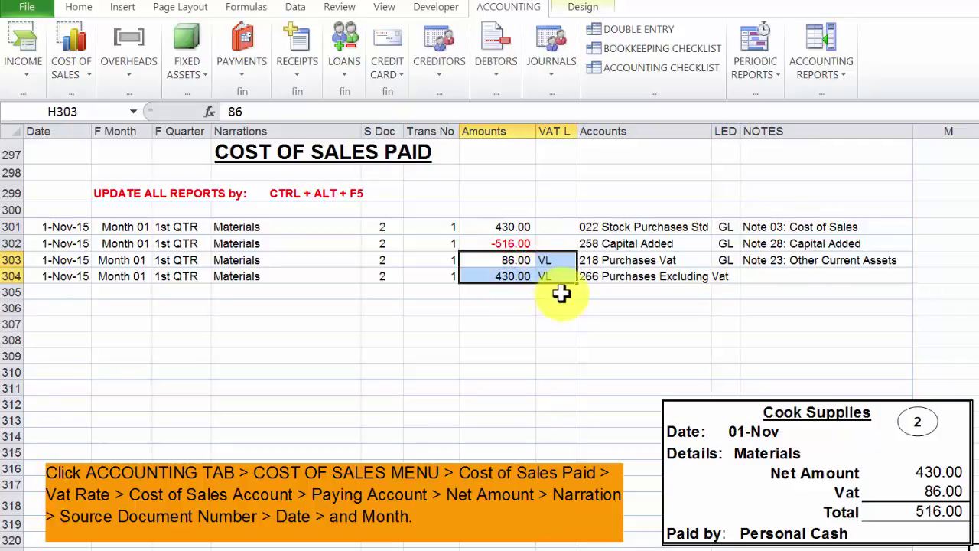
left_click_drag(791, 225, 790, 259)
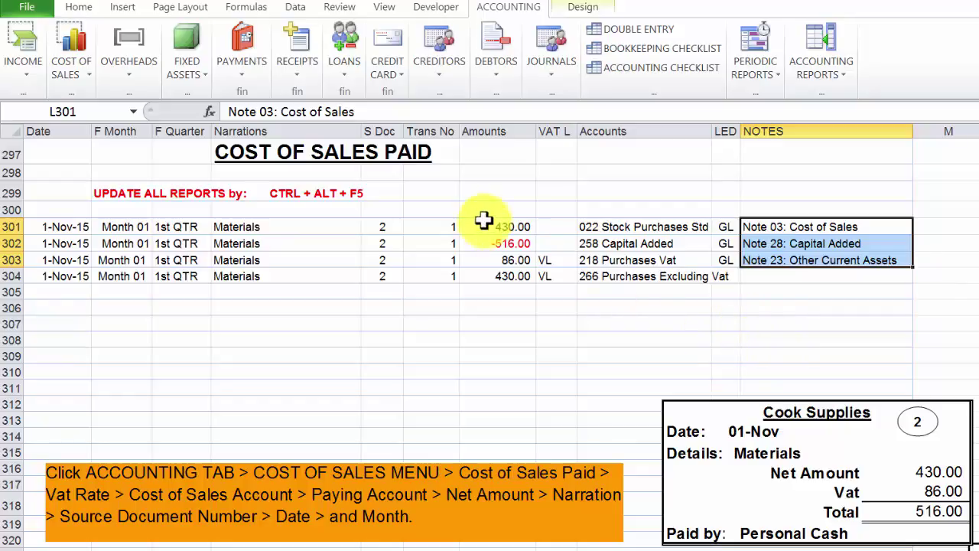
left_click(624, 223)
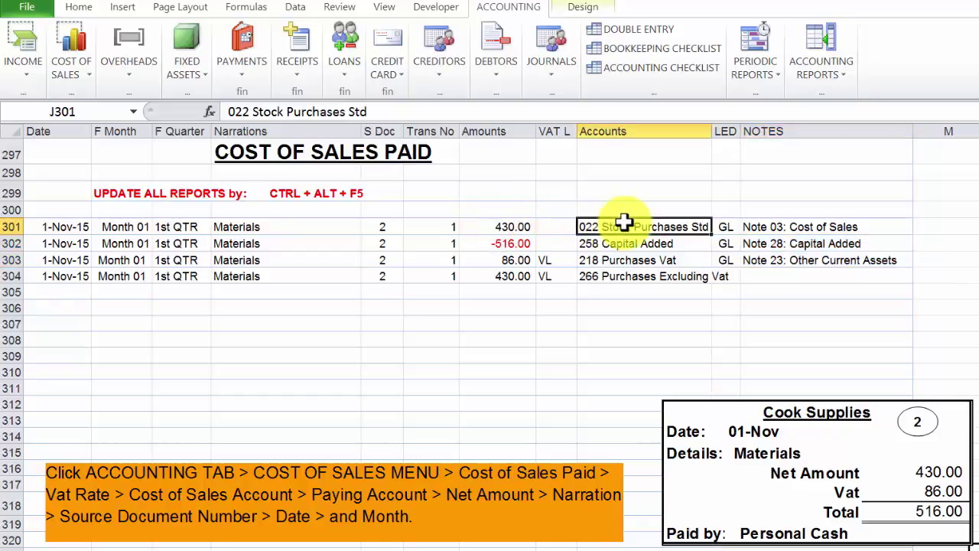
left_click(517, 245)
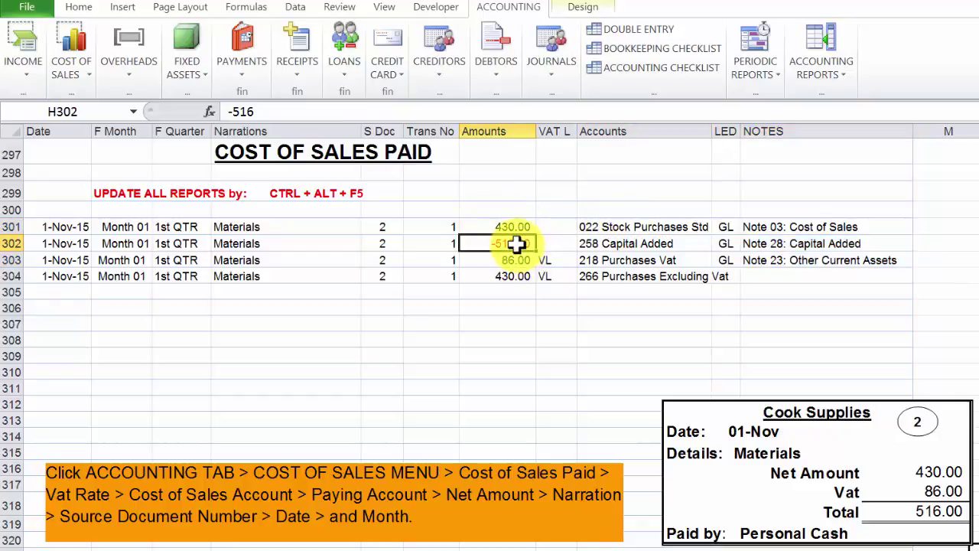
left_click(624, 243)
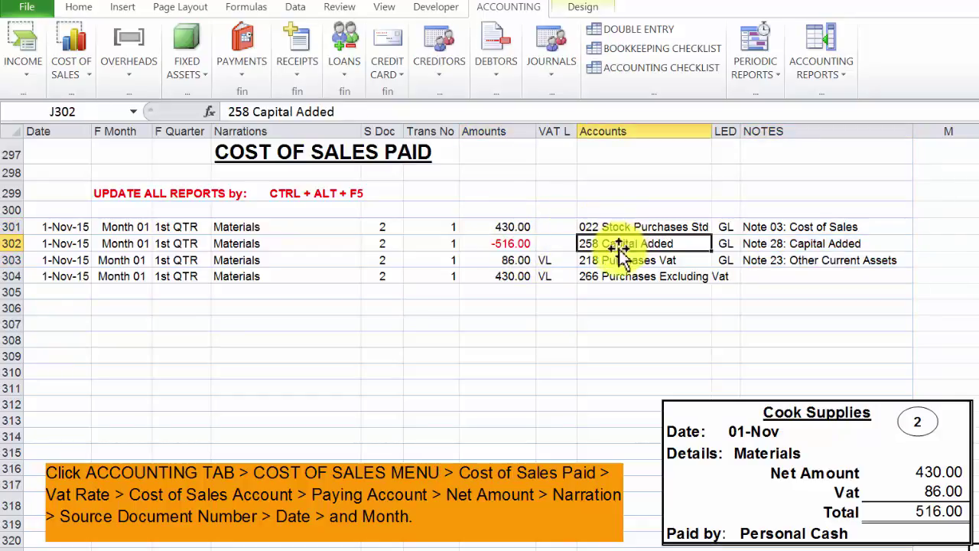
left_click(519, 260)
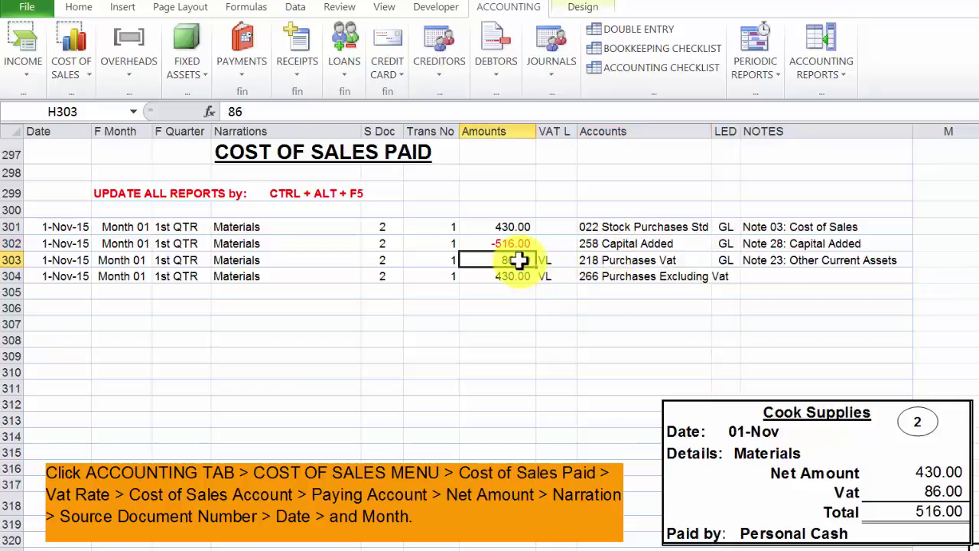
left_click(623, 260)
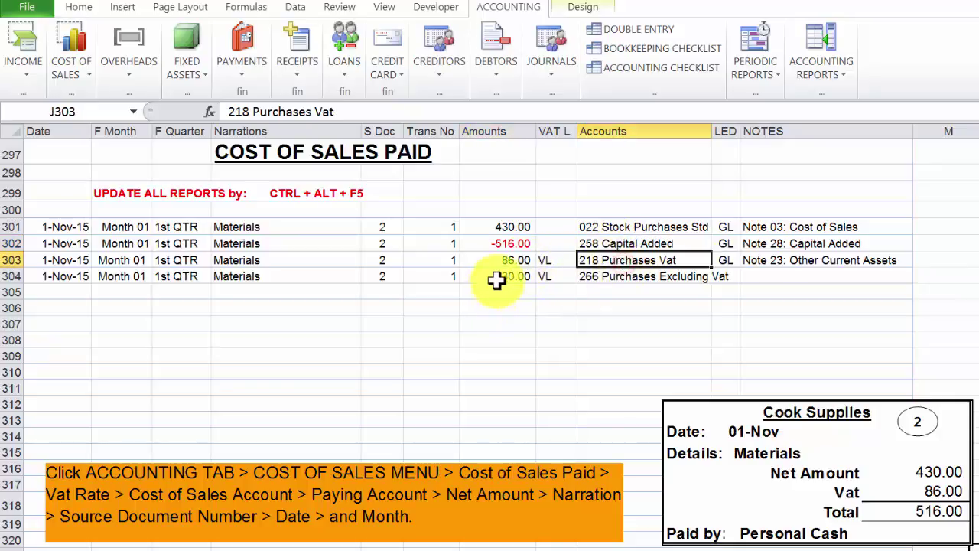
left_click(501, 277)
left_click(589, 277)
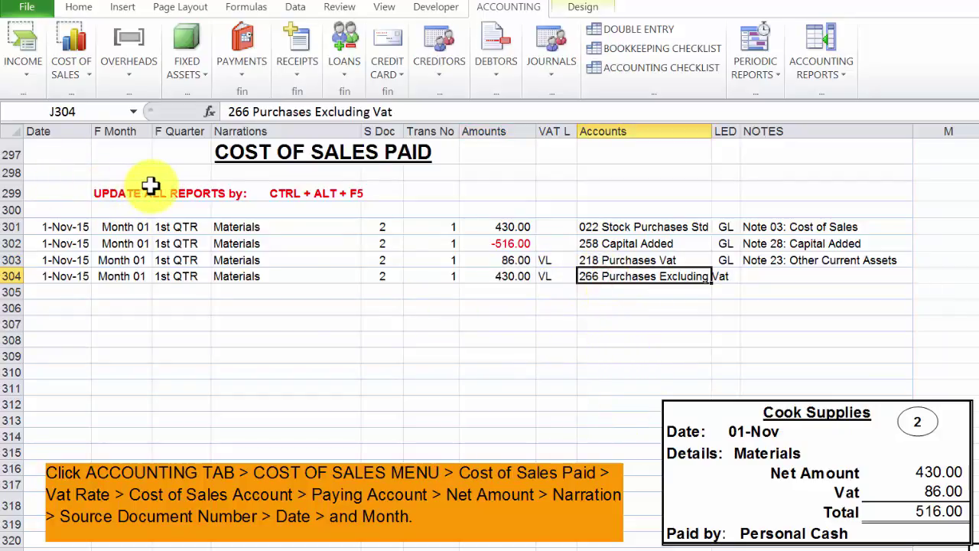
Open the General Ledger report from the Periodic Reports list
left_click(266, 194)
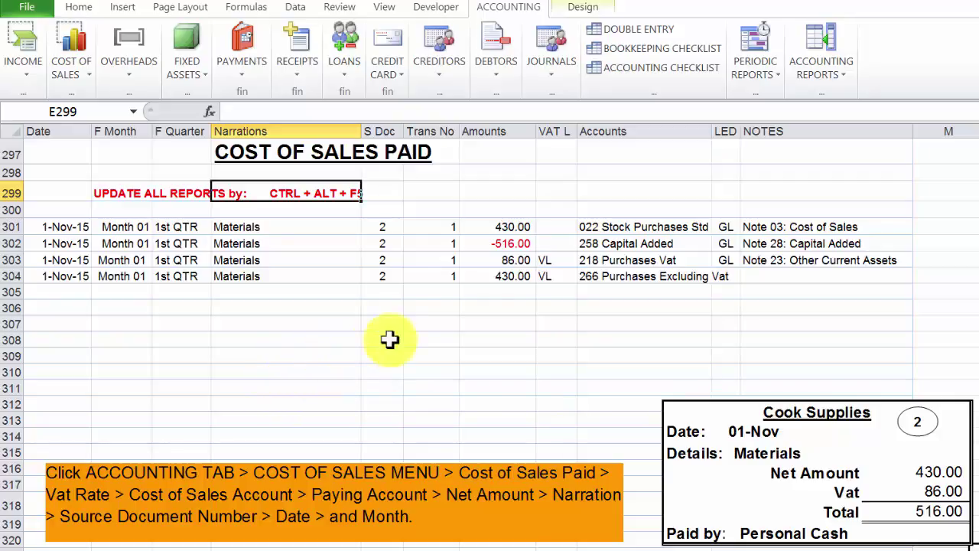
left_click(778, 74)
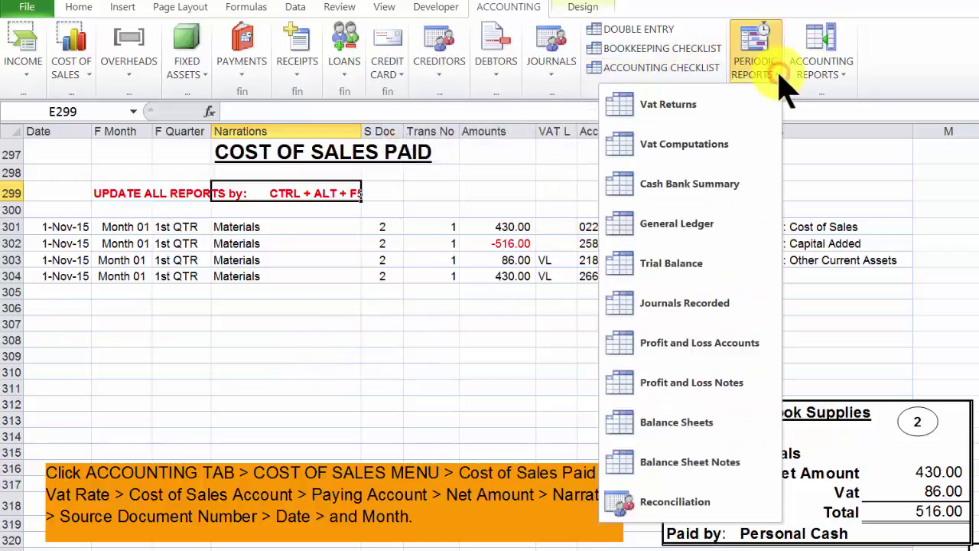
left_click(712, 224)
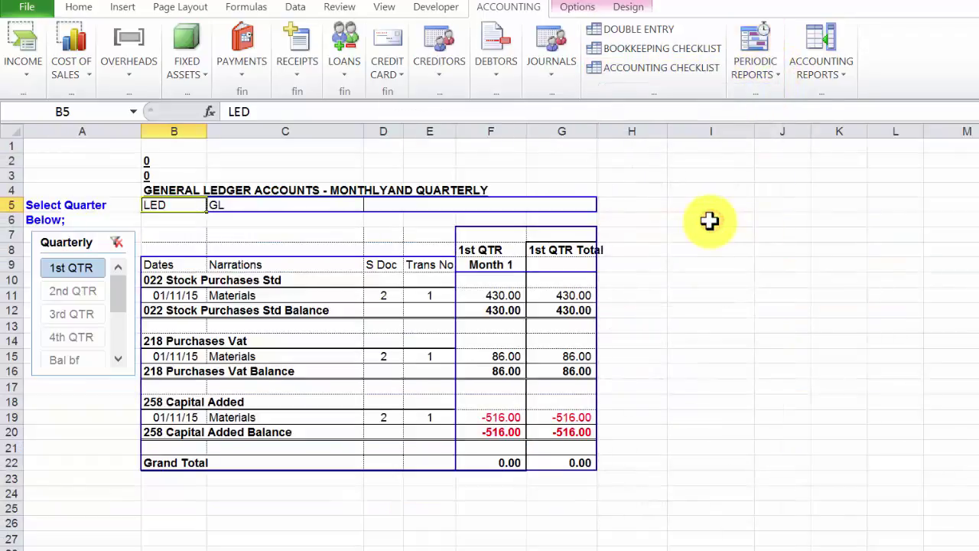
Check the 430.00, 86.00 and -516.00 ledger entries against their accounts and the 0.00 grand total
left_click(508, 294)
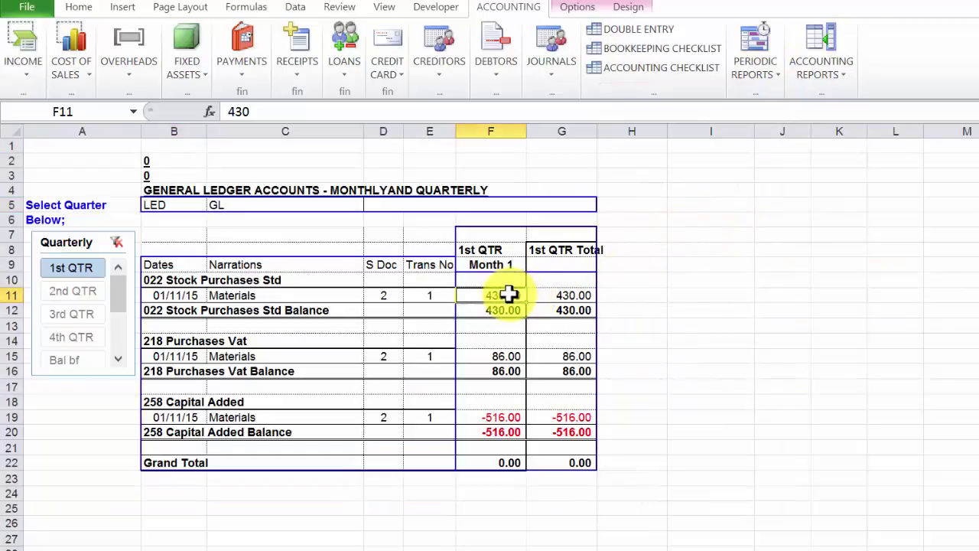
left_click(173, 279)
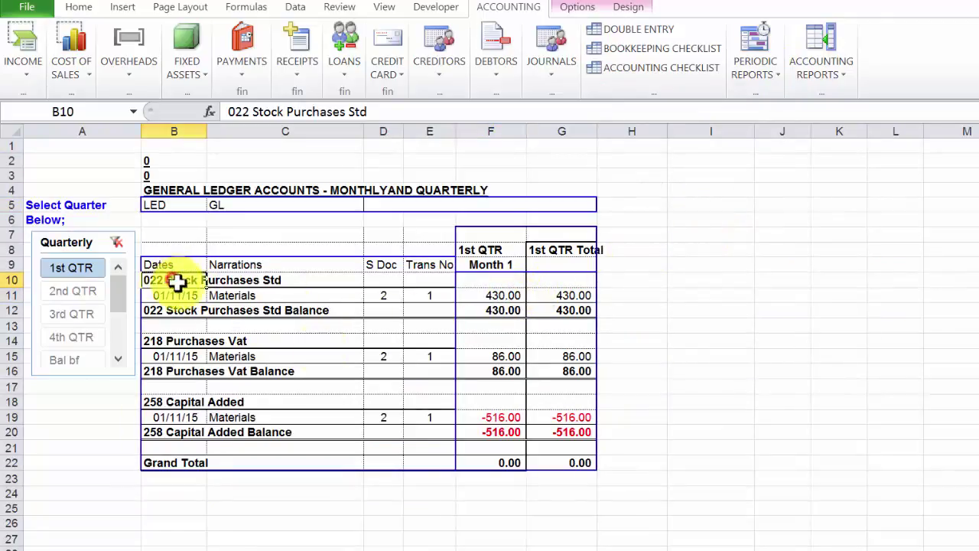
left_click(489, 356)
left_click(163, 341)
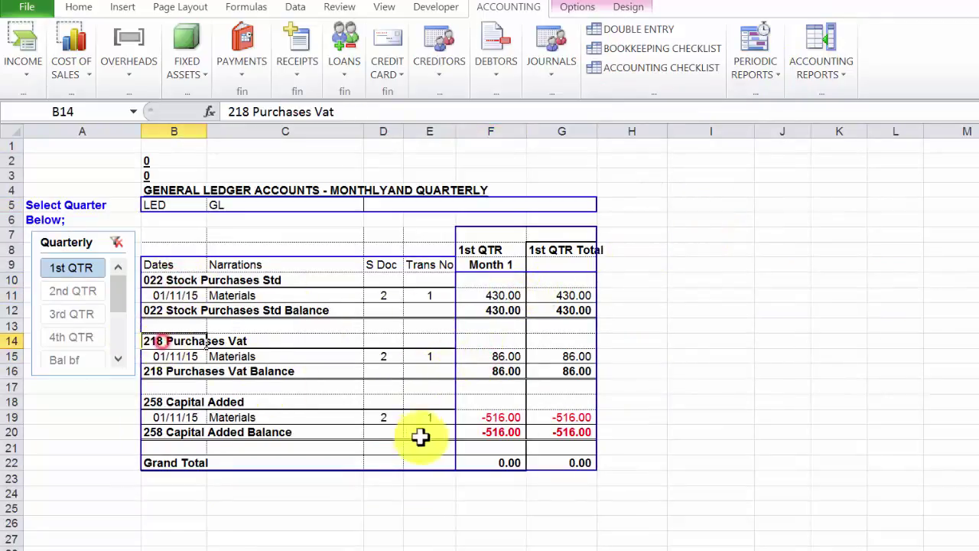
left_click(498, 417)
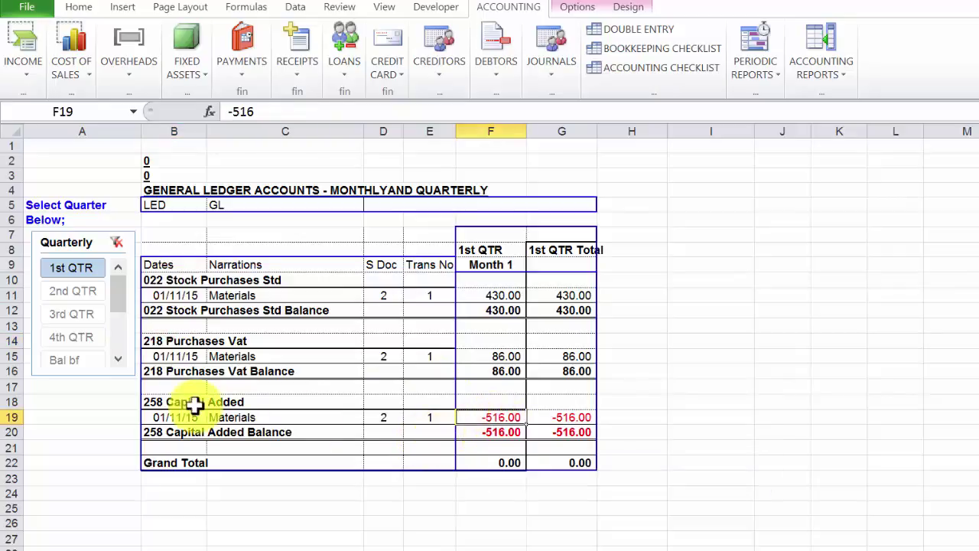
left_click(147, 402)
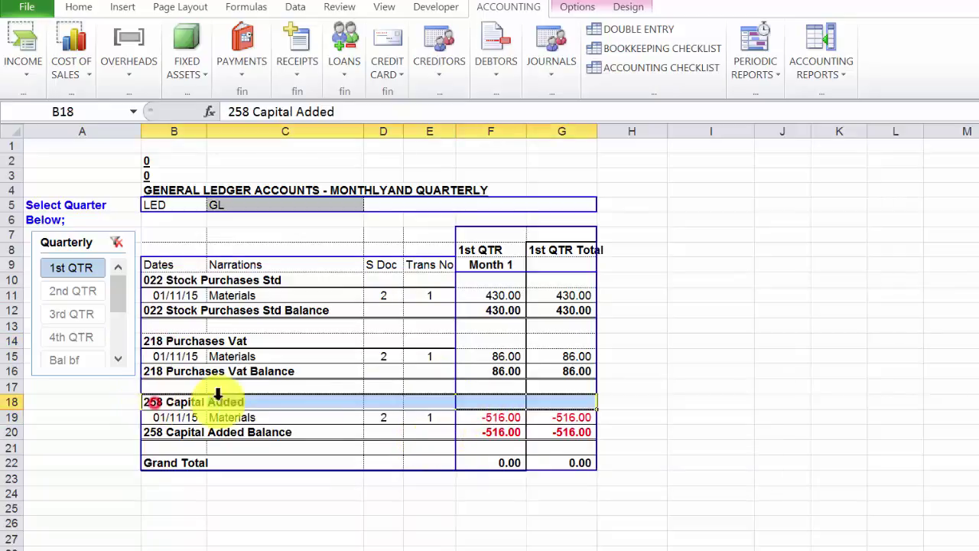
left_click(496, 462)
left_click(488, 503)
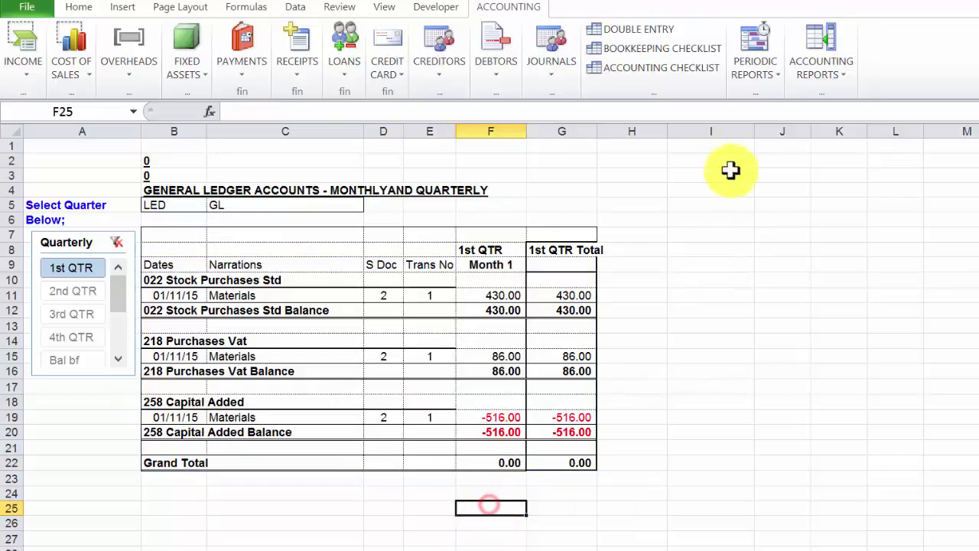
Open the Trial Balance report and verify the three Month 1 balances total 0.00
left_click(778, 74)
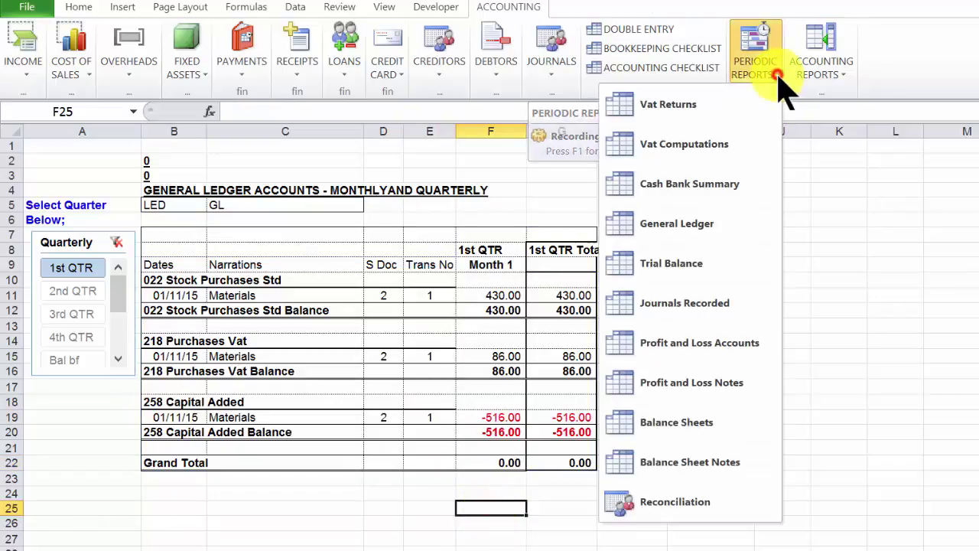
left_click(711, 271)
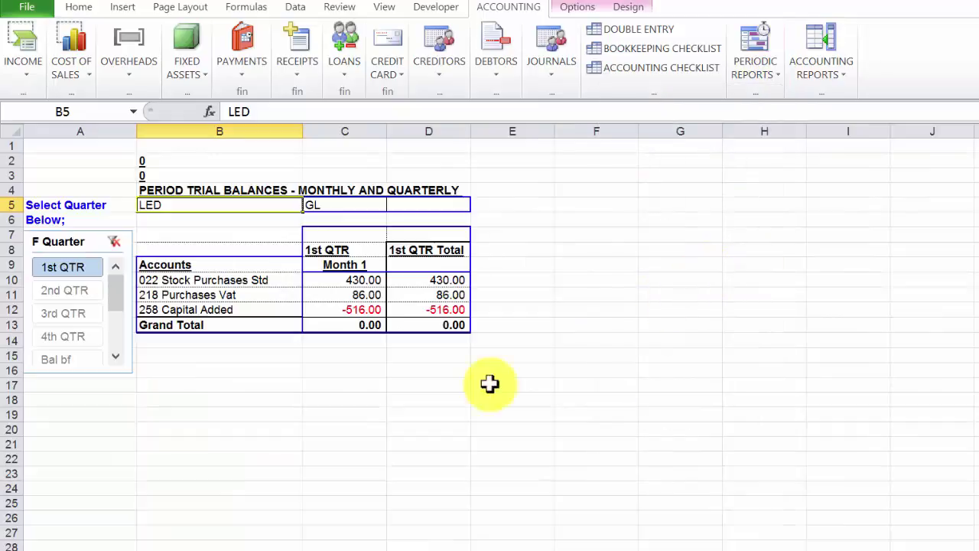
left_click(362, 428)
left_click_drag(377, 281, 375, 309)
left_click(401, 418)
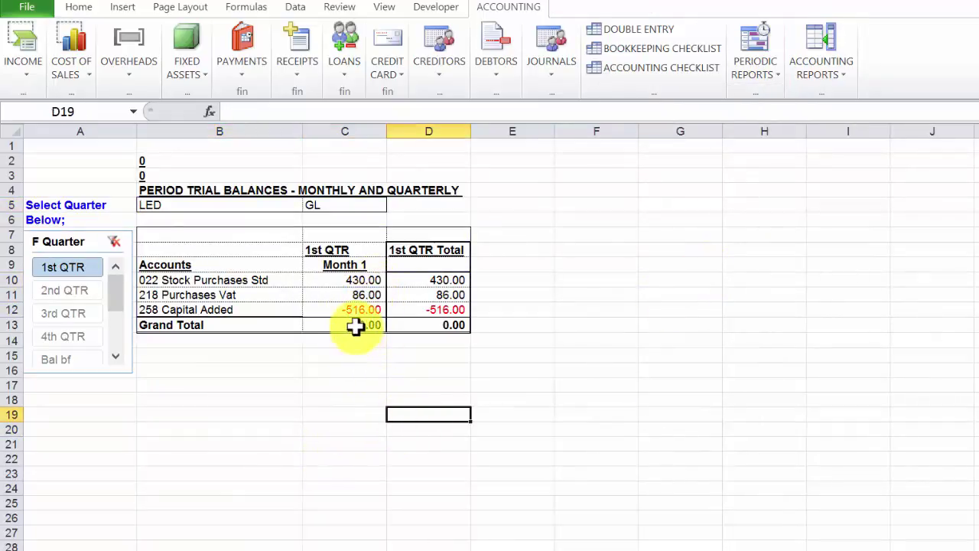
left_click(355, 326)
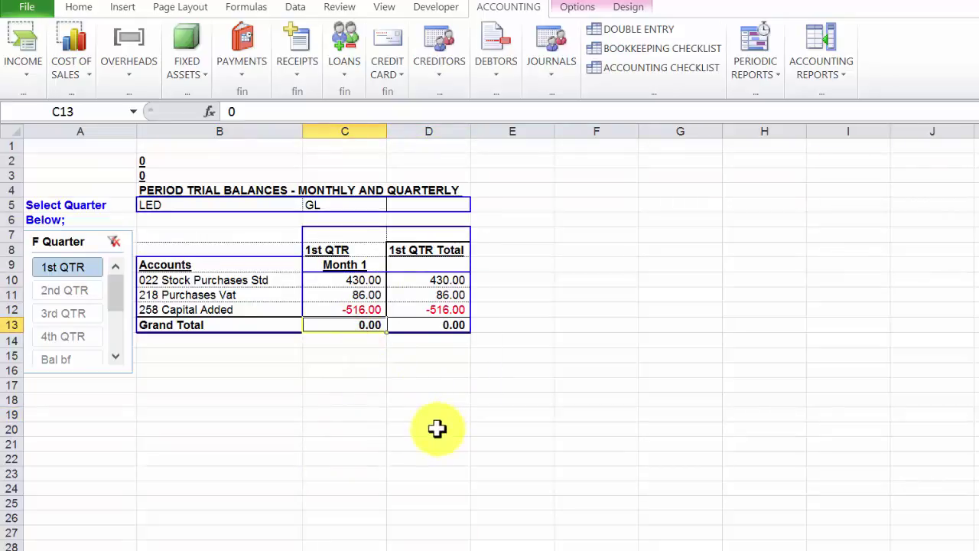
Return to the DOUBLE ENTRY sheet and scroll down to rows 297–304
left_click(612, 30)
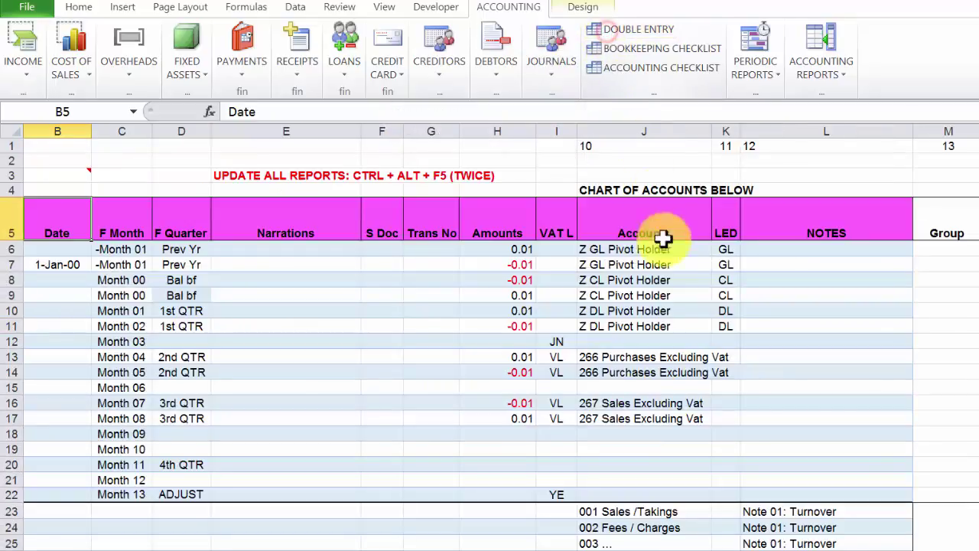
scroll(662, 253, "down", 20)
scroll(660, 277, "down", 20)
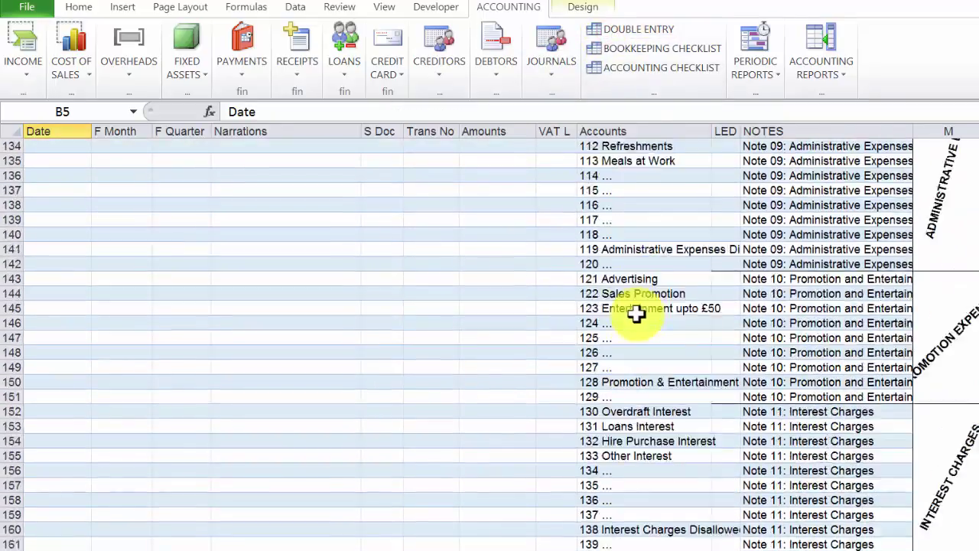
scroll(634, 305, "down", 16)
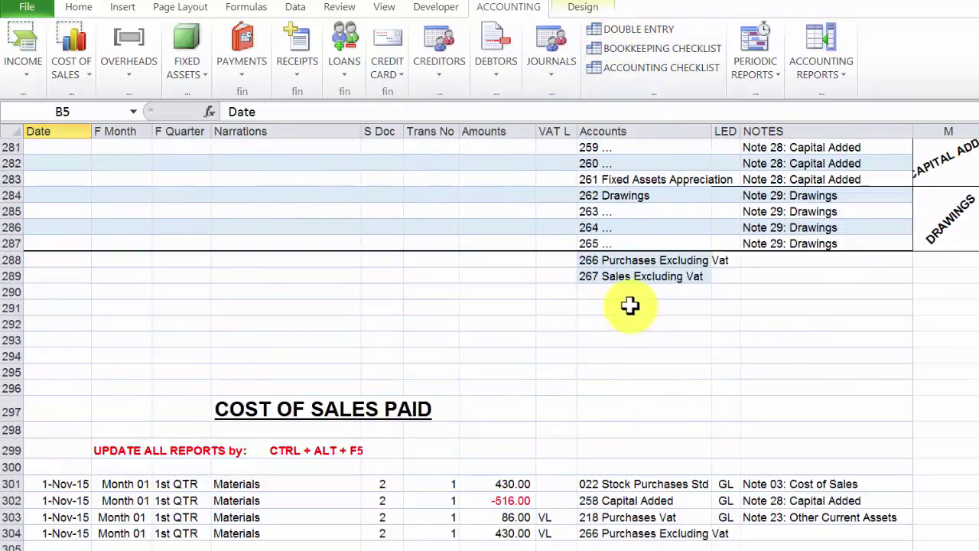
scroll(630, 305, "down", 5)
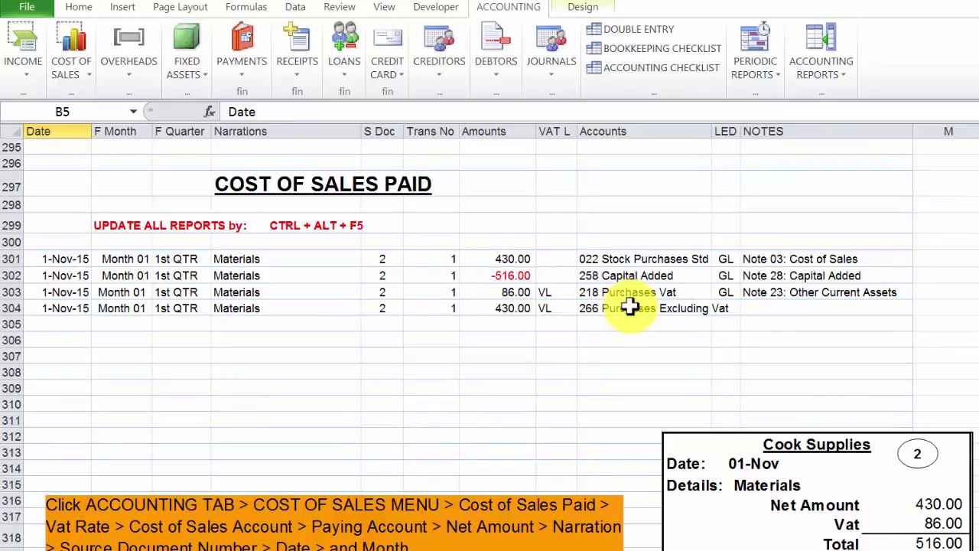
scroll(490, 345, "down", 1)
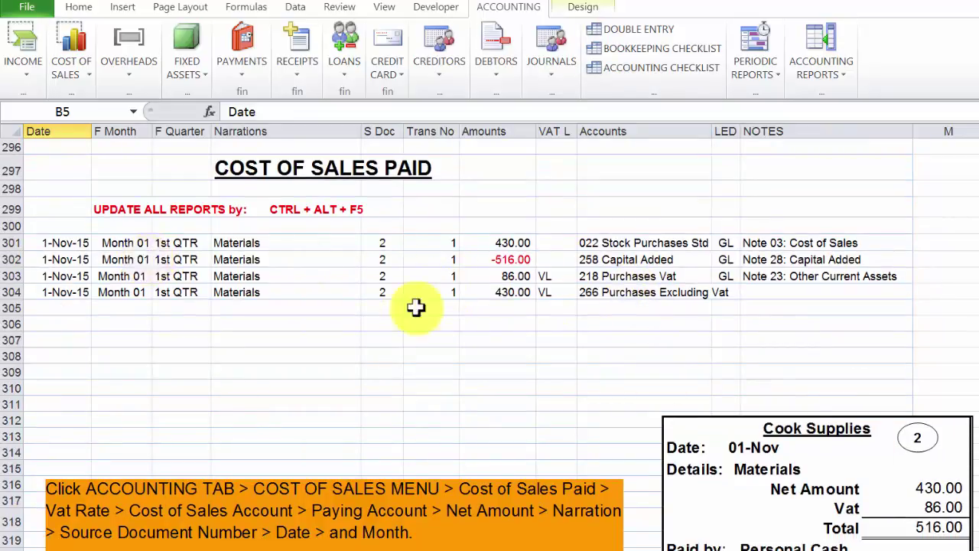
Move the Cook Supplies invoice image up beside the posted Materials rows and enlarge it toward the upper left
left_click(782, 442)
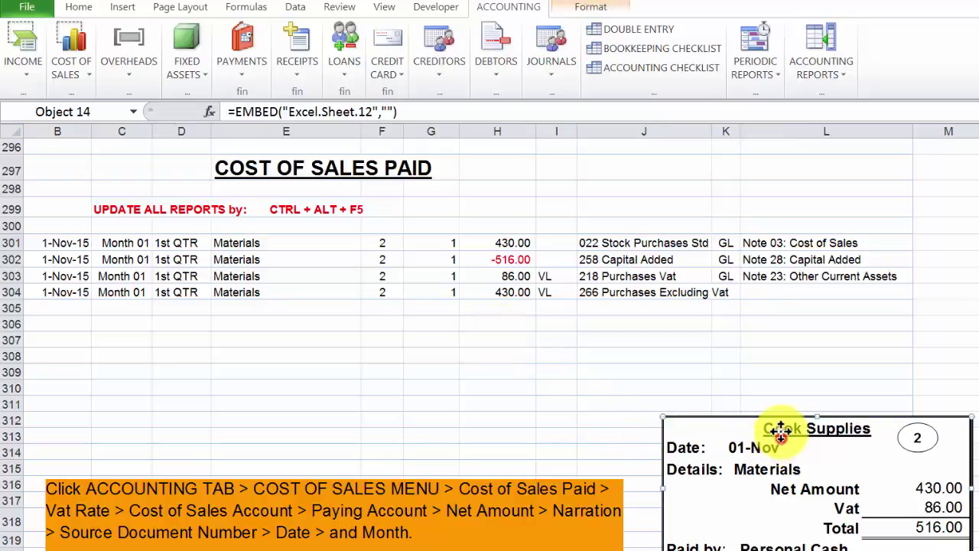
left_click_drag(778, 436, 779, 416)
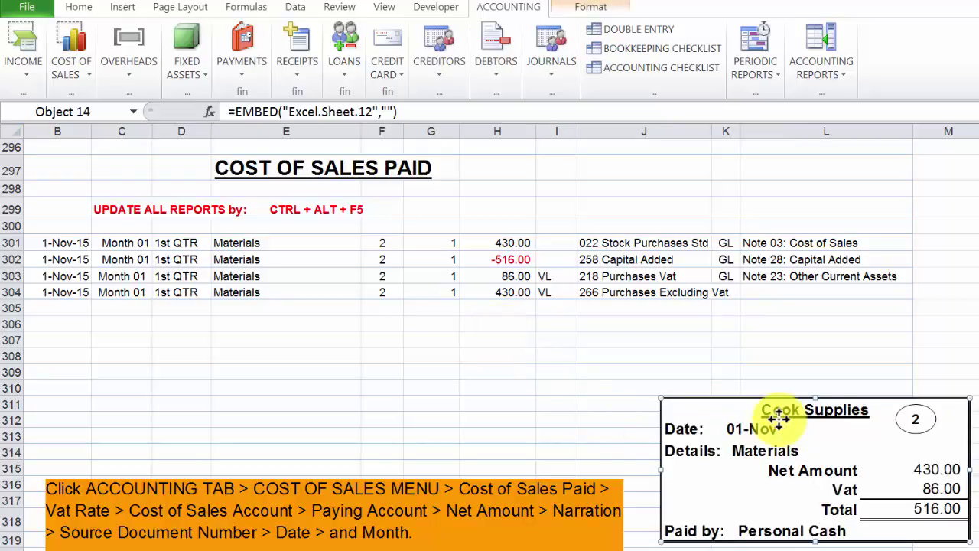
mouse_move(658, 397)
left_mouse_down()
mouse_move(644, 377)
mouse_move(624, 380)
left_mouse_up()
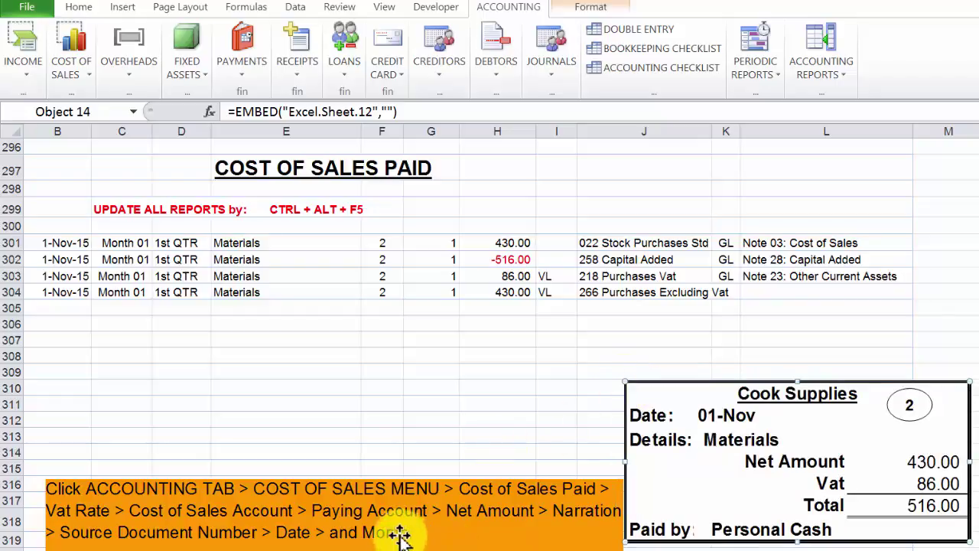
mouse_move(269, 546)
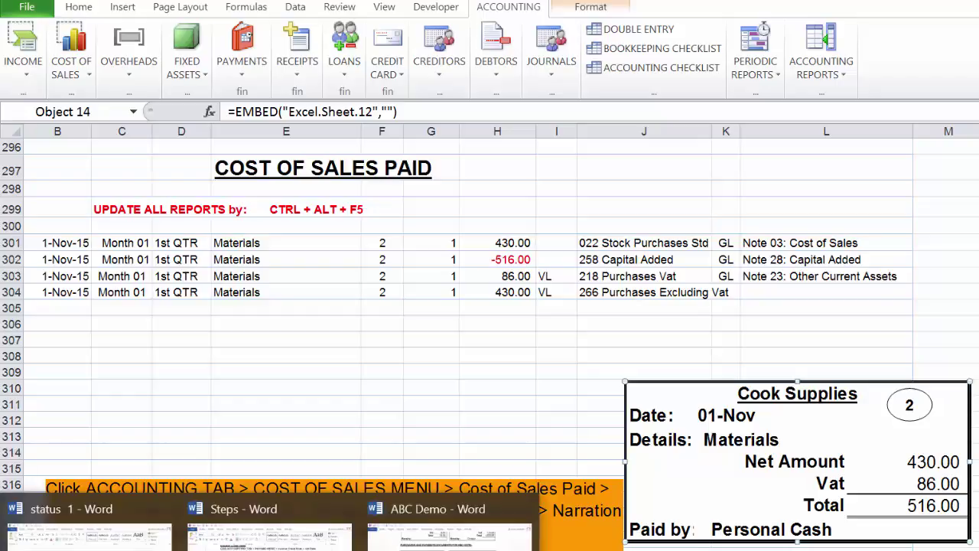
left_click(450, 531)
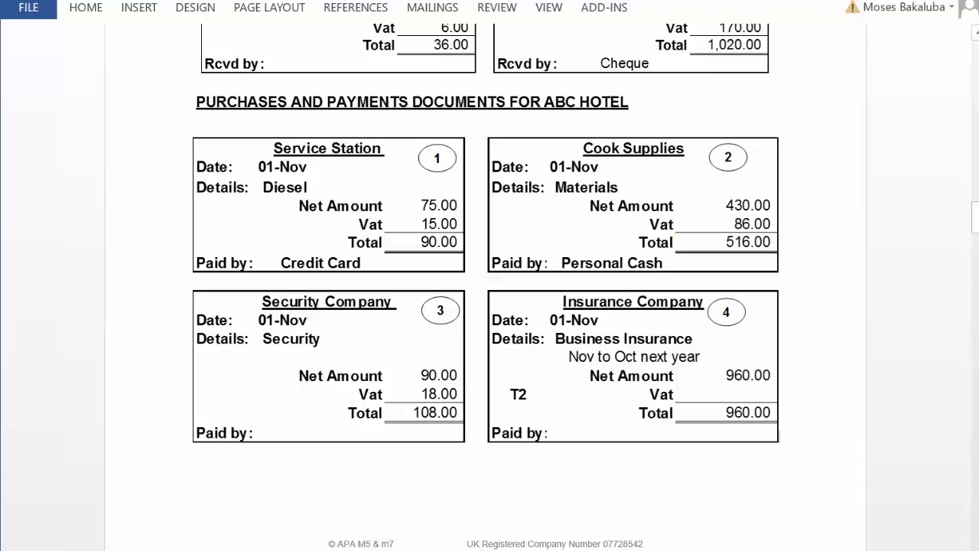
mouse_move(270, 547)
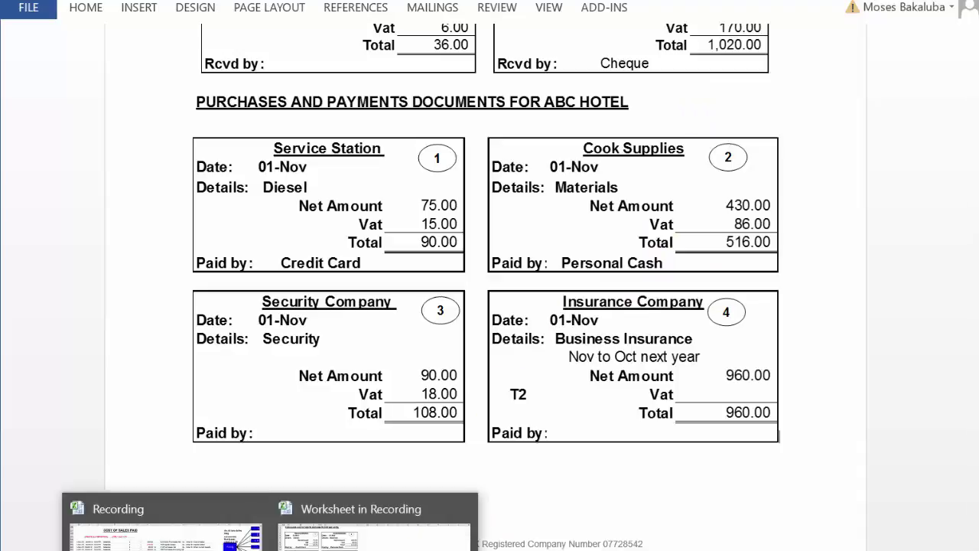
left_click(178, 539)
left_click(382, 388)
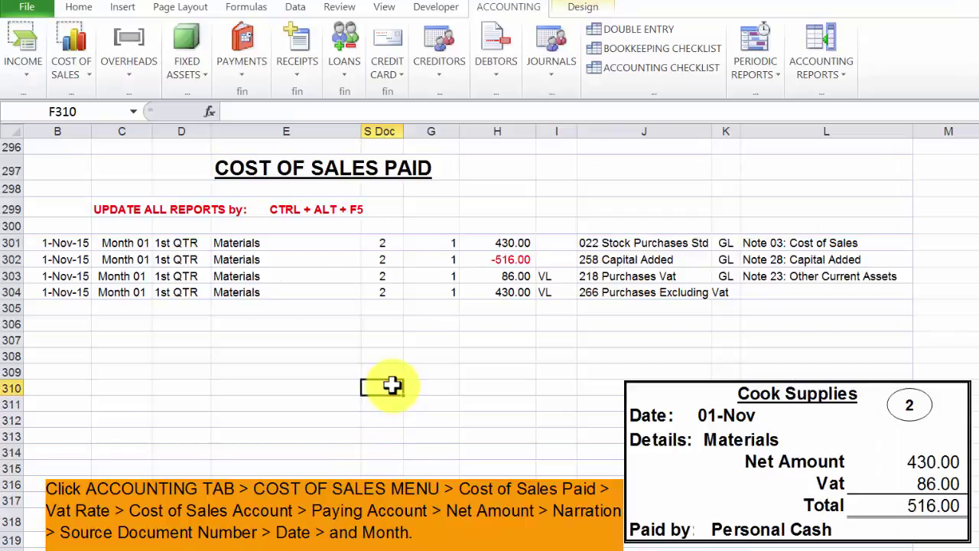